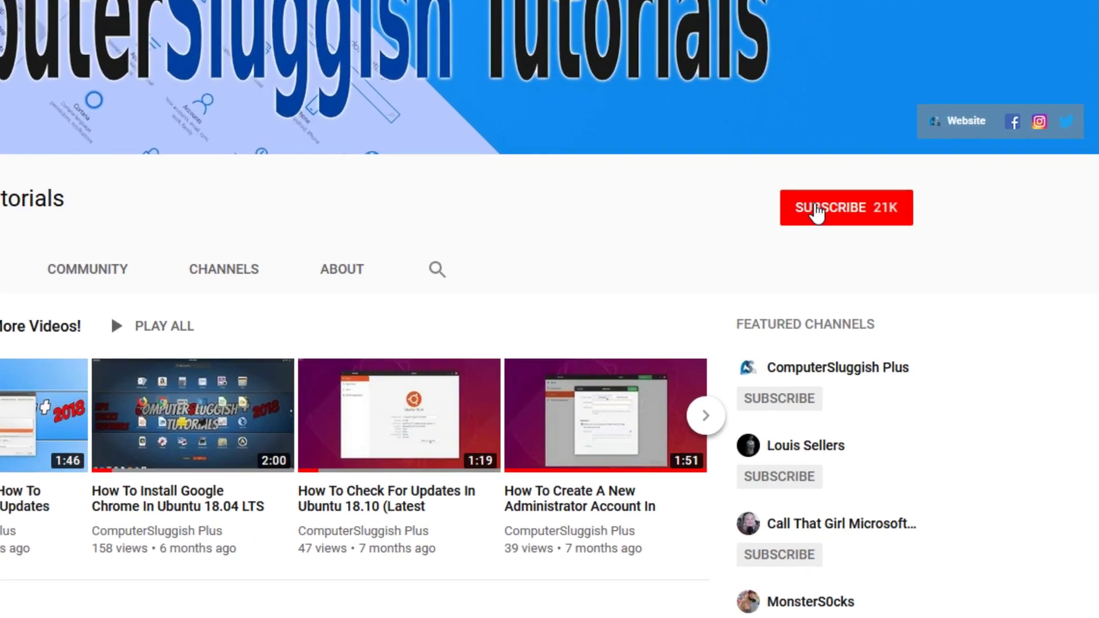
Subscribe to the tutorial's YouTube channel and turn on all notifications for it
left_click(858, 217)
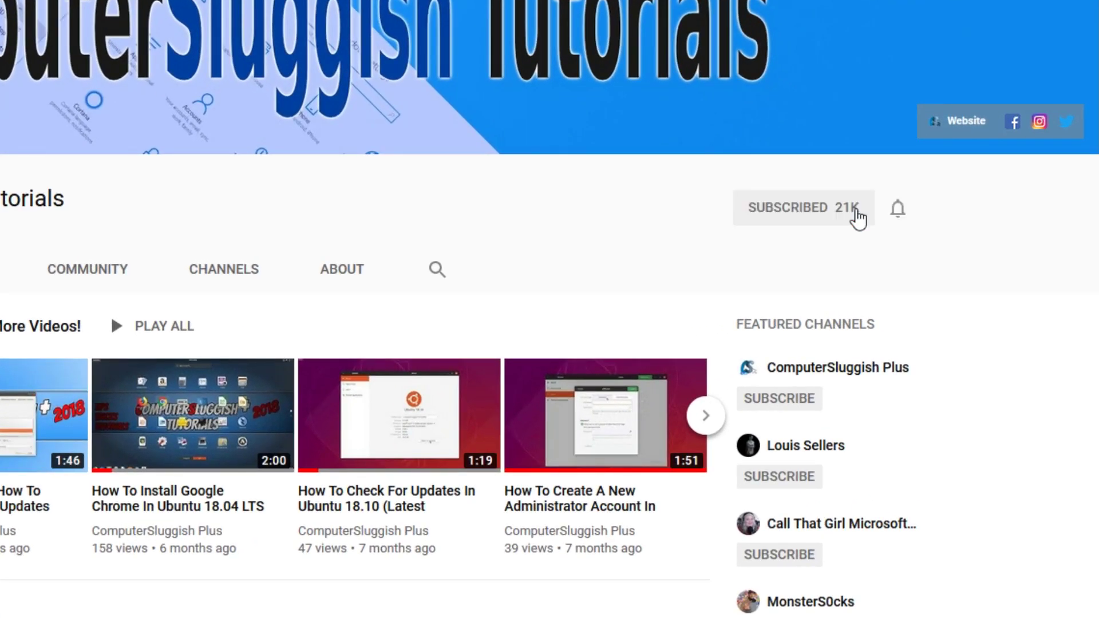
left_click(899, 215)
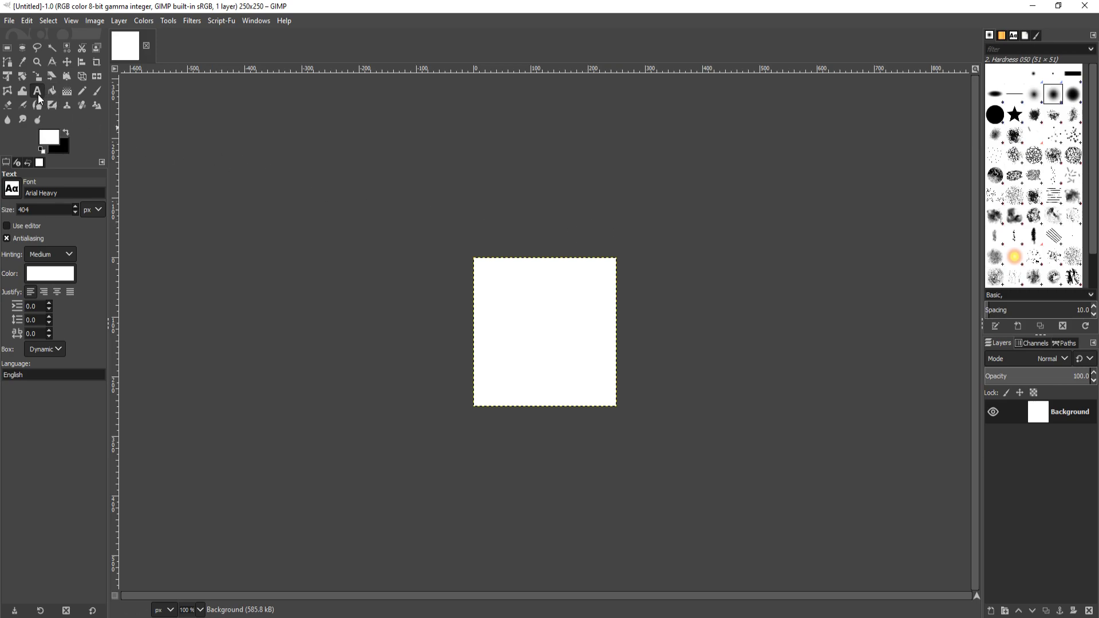
Add black 'cs' text to the canvas and move it up to the image centre
left_click(51, 273)
left_click(46, 278)
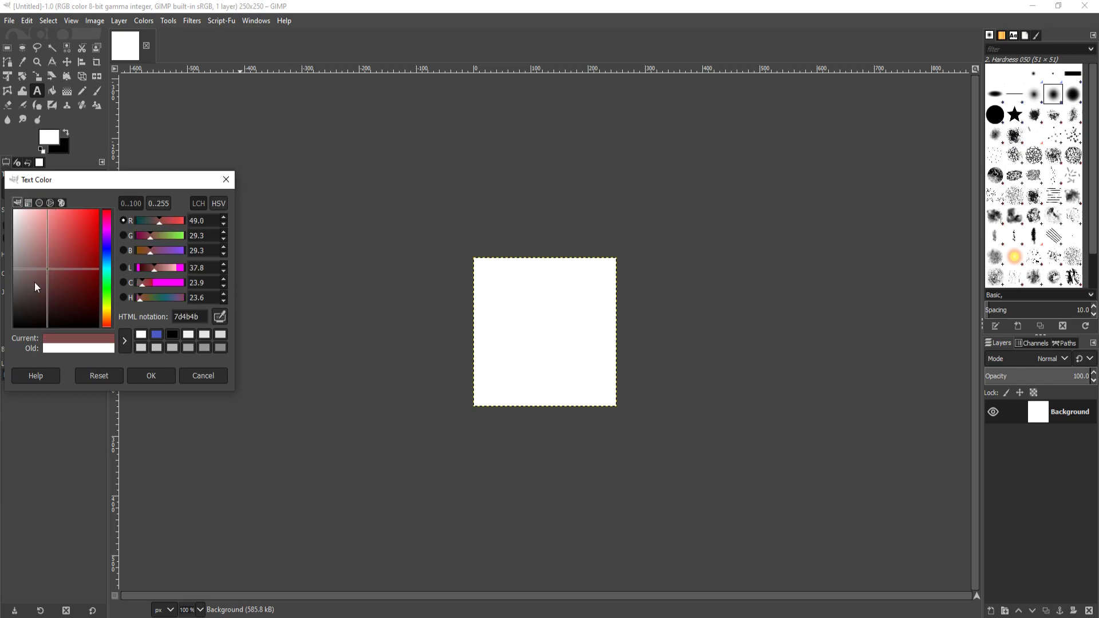
left_click(159, 375)
left_click(503, 312)
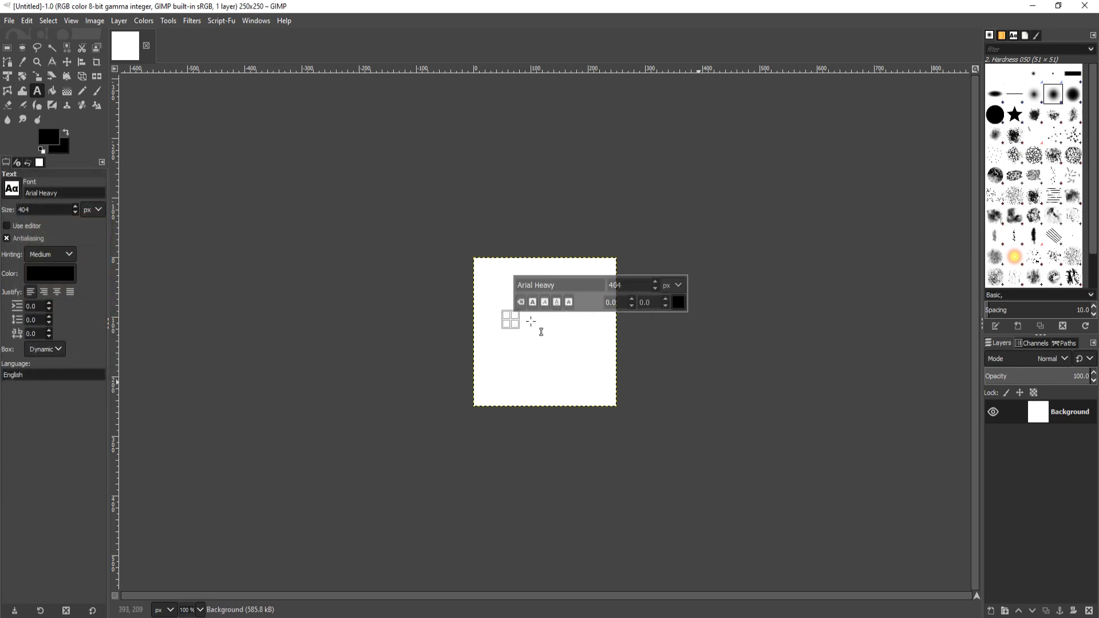
type("cs")
key("Escape")
key("m")
left_click_drag(559, 360, 565, 337)
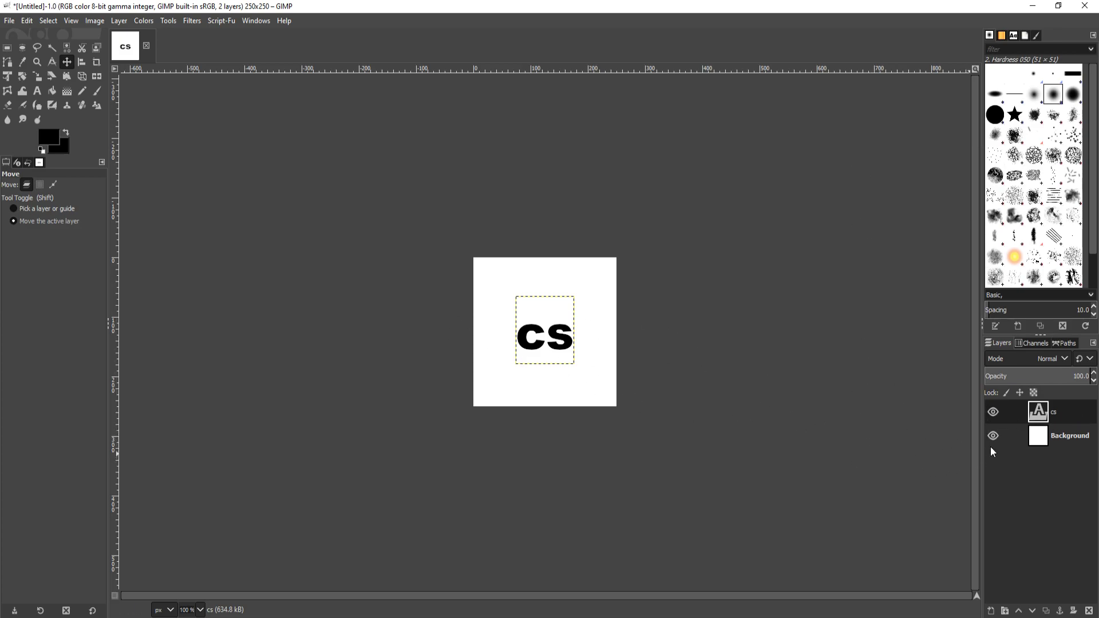
Duplicate the cs text layer to create cs #1, with the Text tool active
right_click(1068, 410)
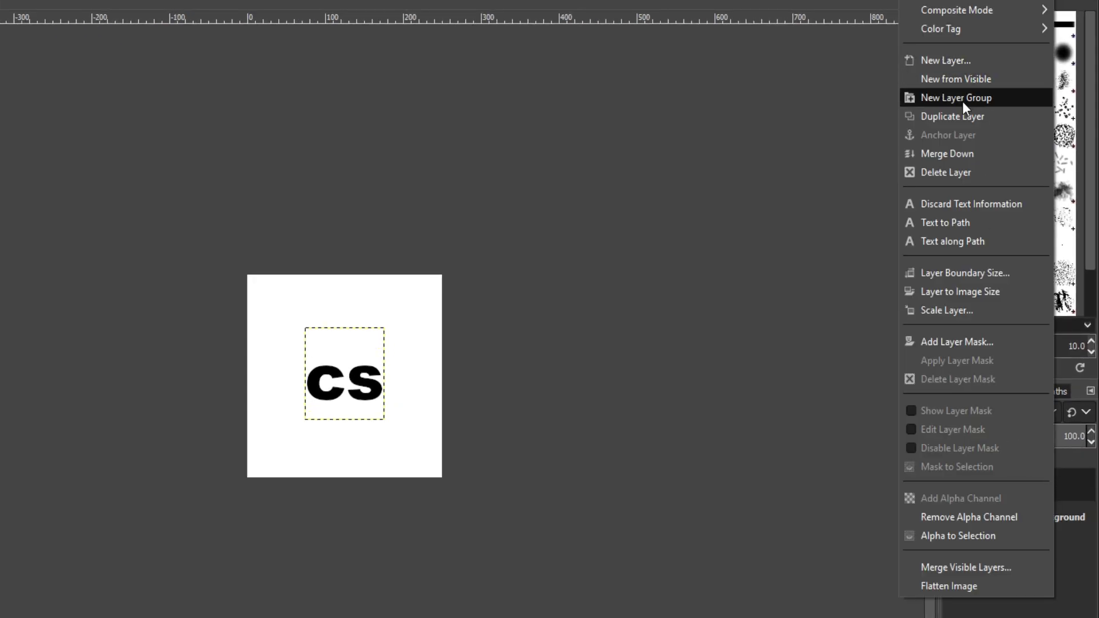
left_click(967, 117)
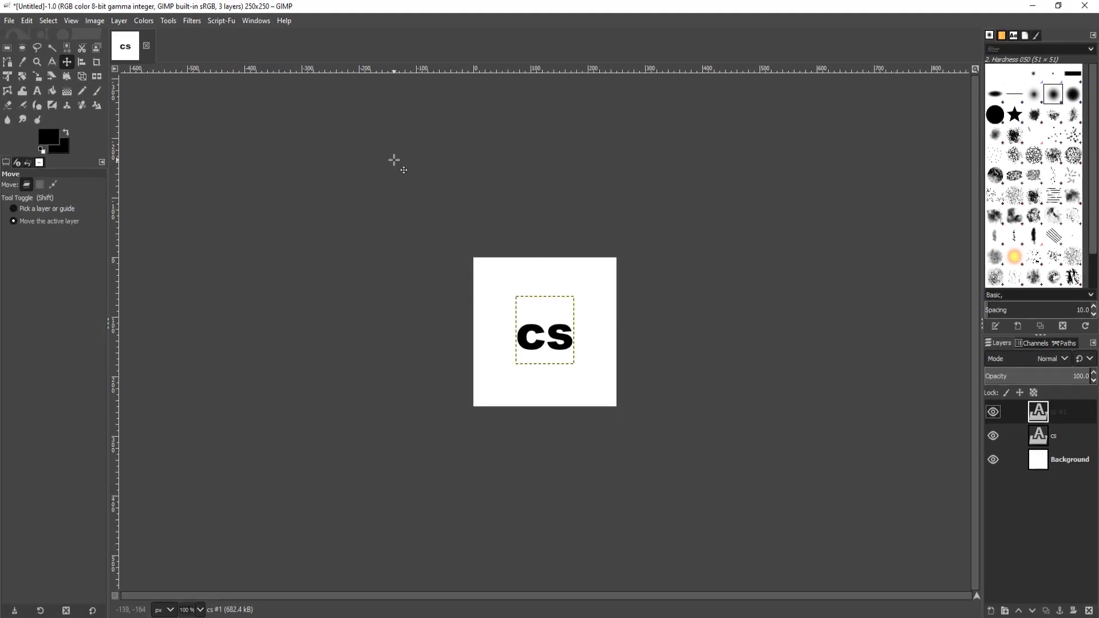
left_click(52, 90)
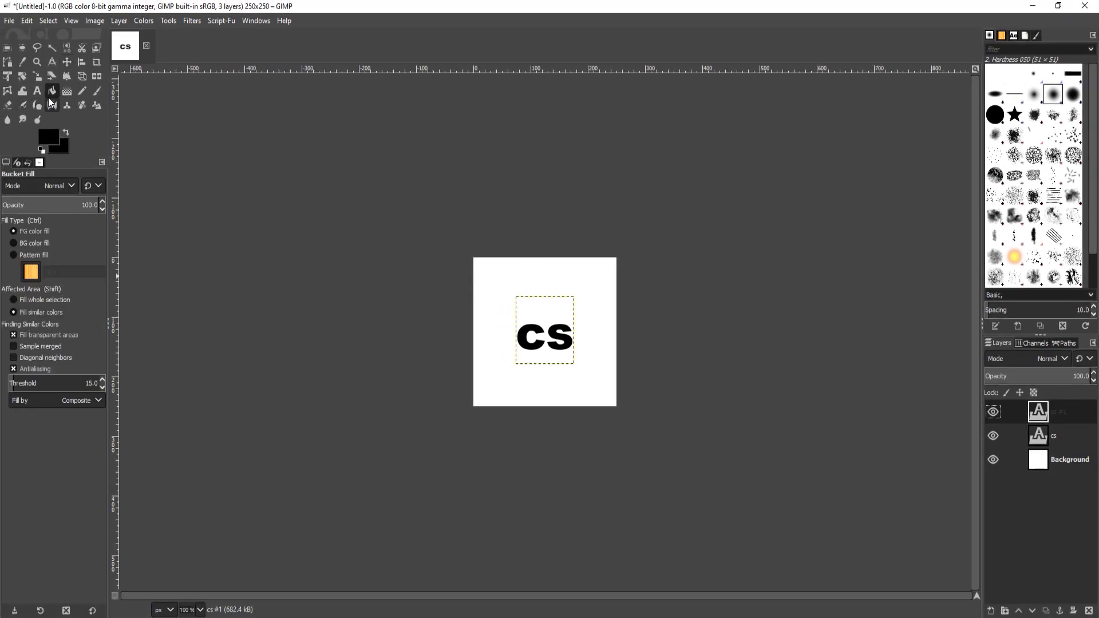
left_click(37, 90)
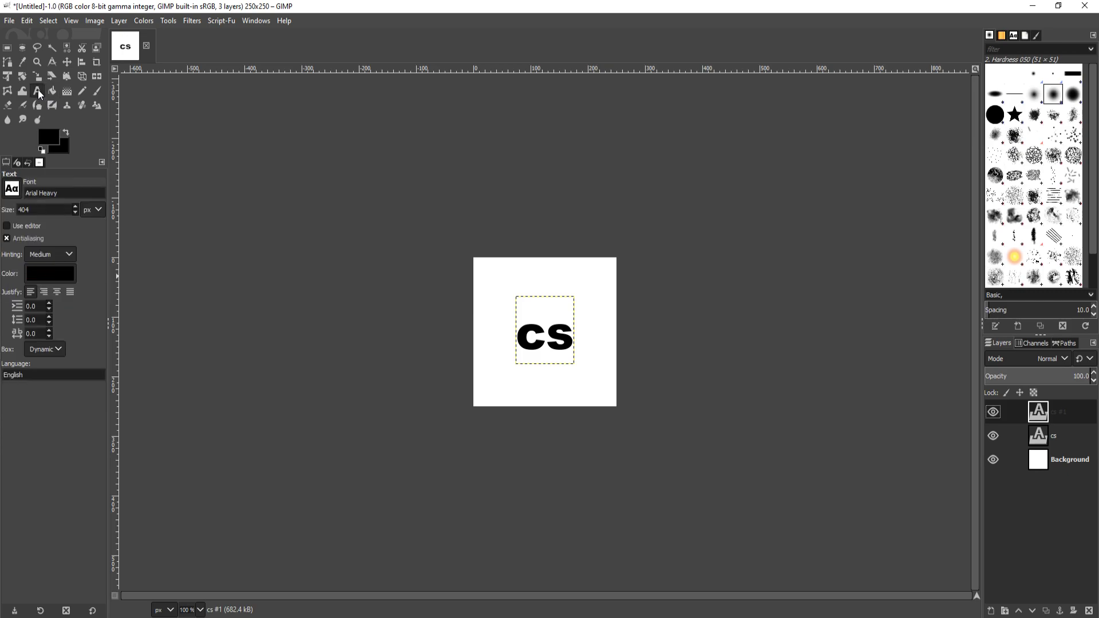
Recolour the cs #1 text dark red (af1b1b)
left_click(511, 332)
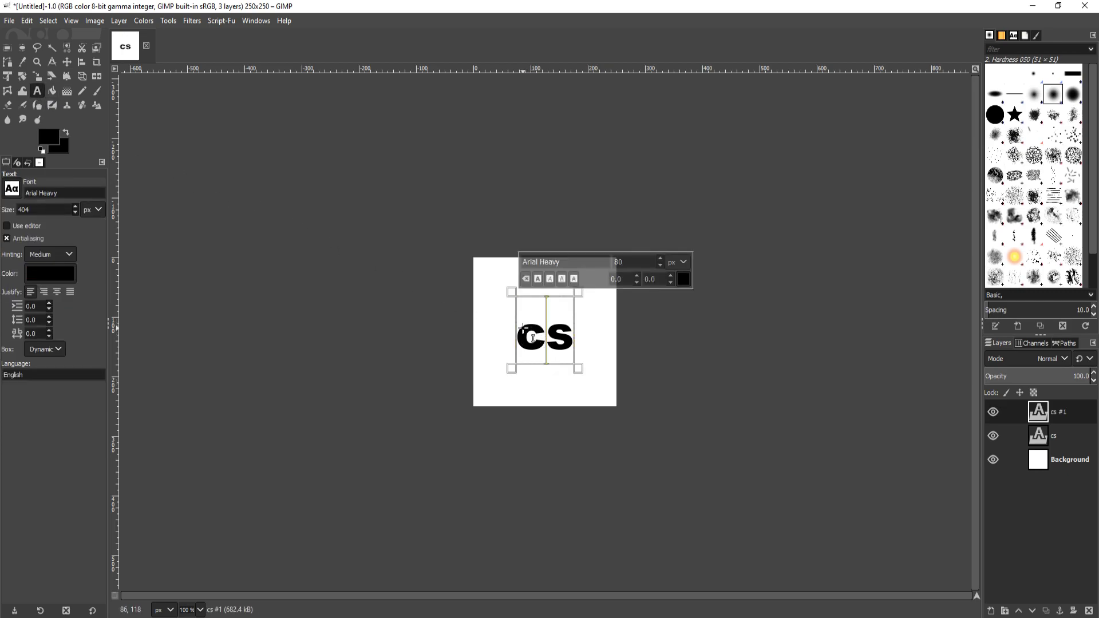
left_click(53, 273)
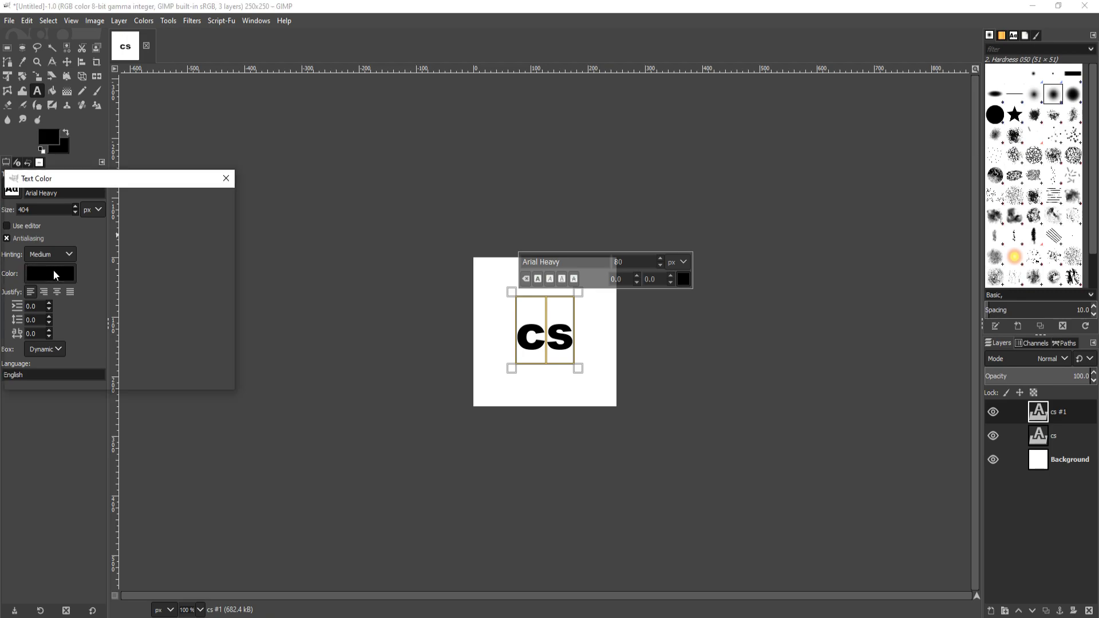
left_click_drag(81, 272, 86, 245)
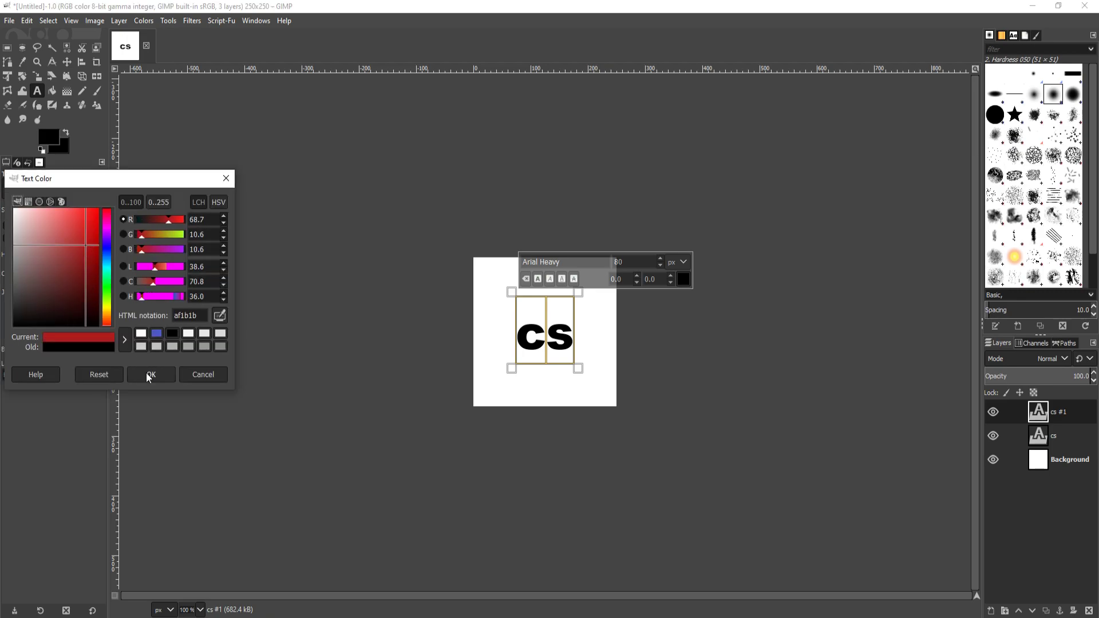
left_click(148, 374)
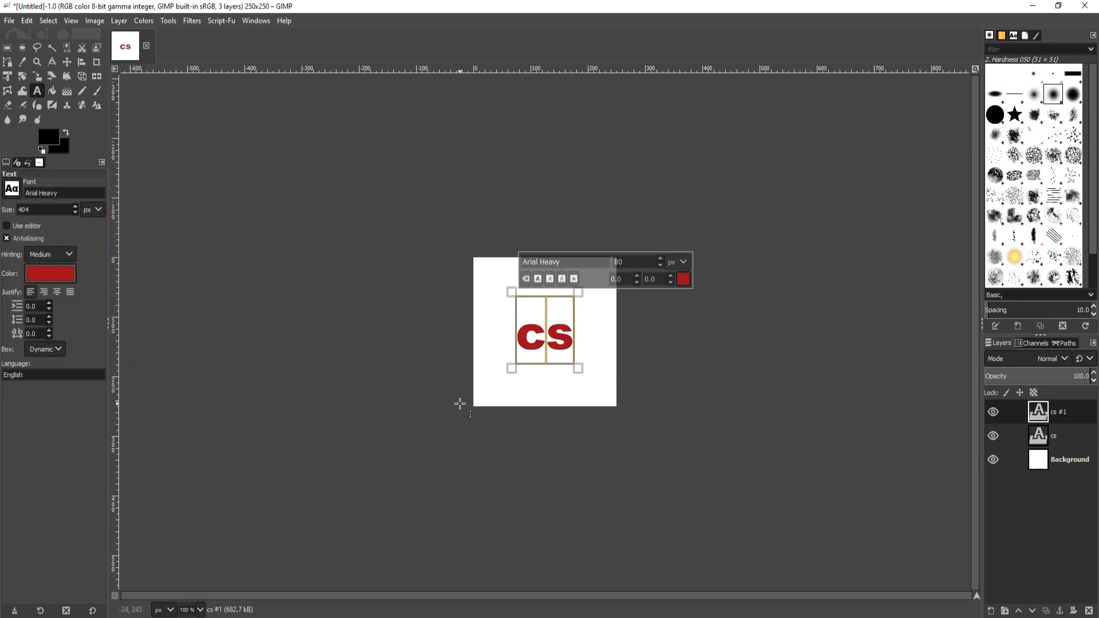
Duplicate the red layer as cs #2 and recolour its text blue-violet (3e00ff)
right_click(1076, 423)
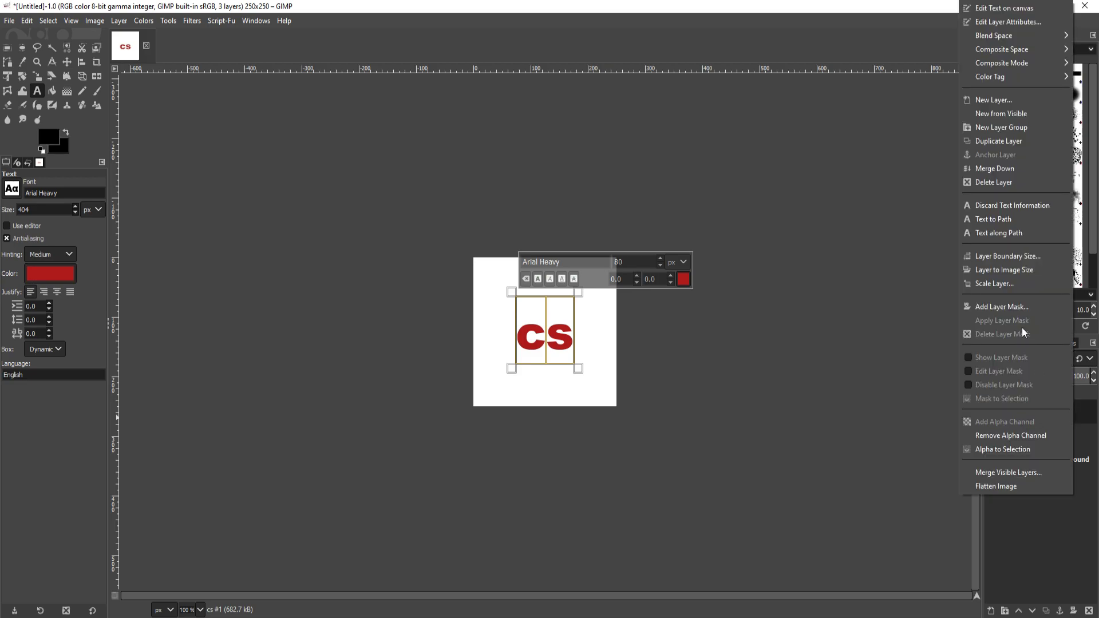
left_click(1011, 141)
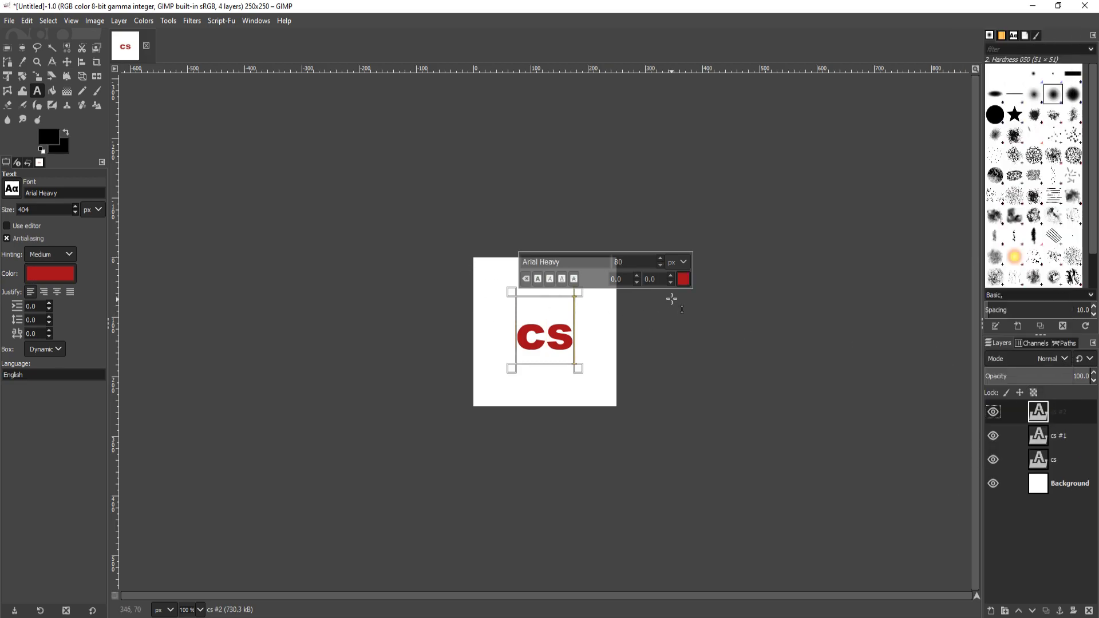
left_click(51, 273)
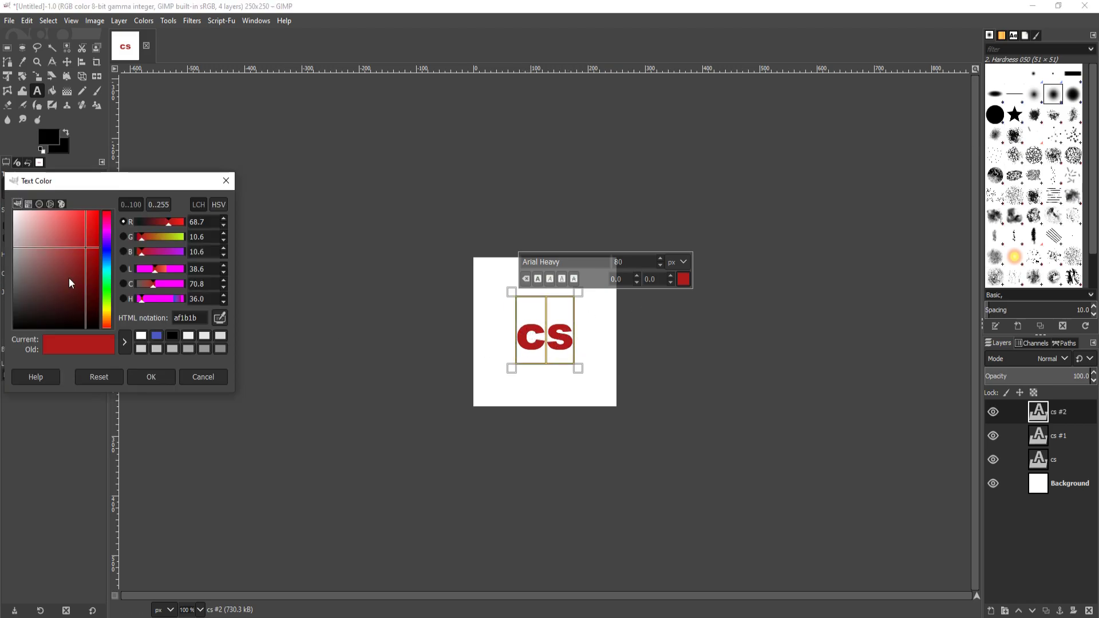
left_click(108, 251)
left_click(76, 231)
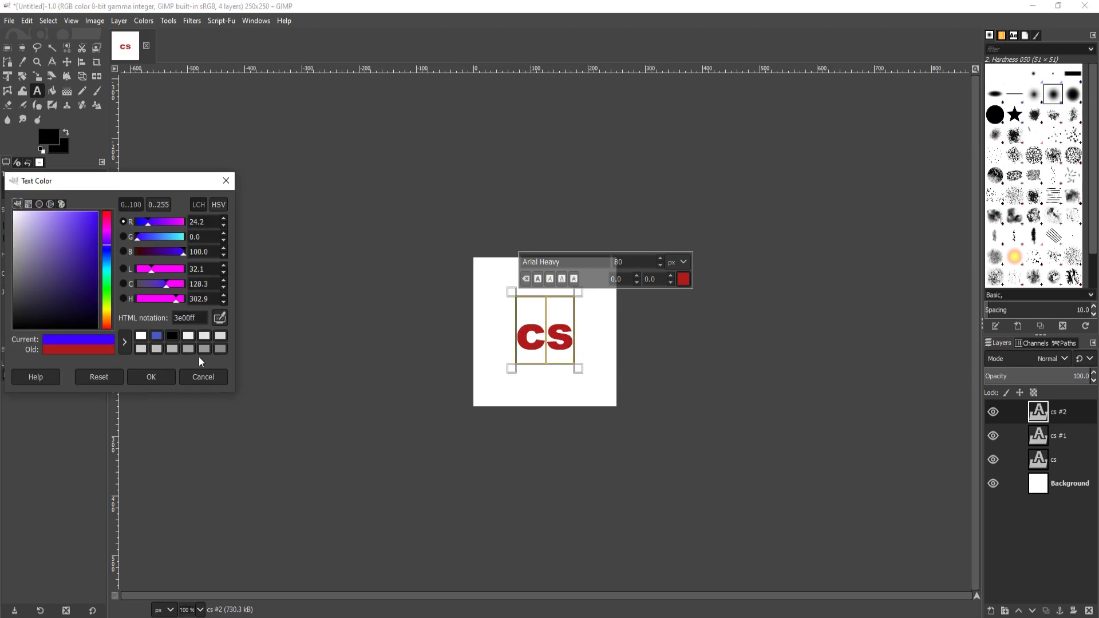
left_click(163, 377)
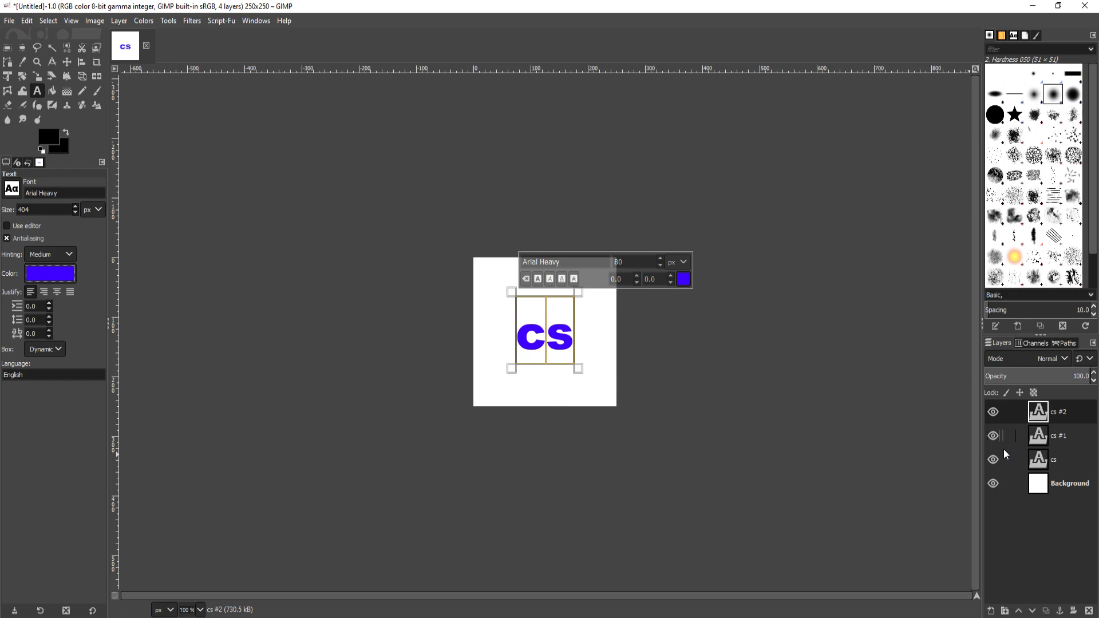
Hide the cs #2 and cs #1 layers briefly, then show them again to compare
left_click(993, 414)
left_click(994, 438)
left_click(993, 437)
left_click(993, 412)
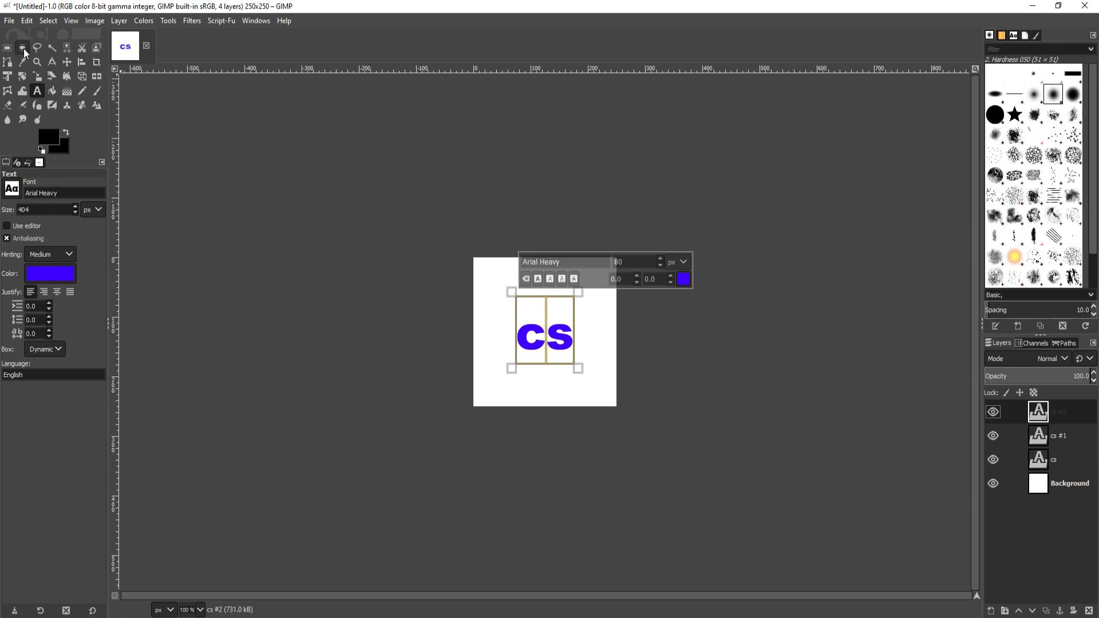
Set up the Filters > Animation > Blend filter with 15 intermediate frames
left_click(191, 21)
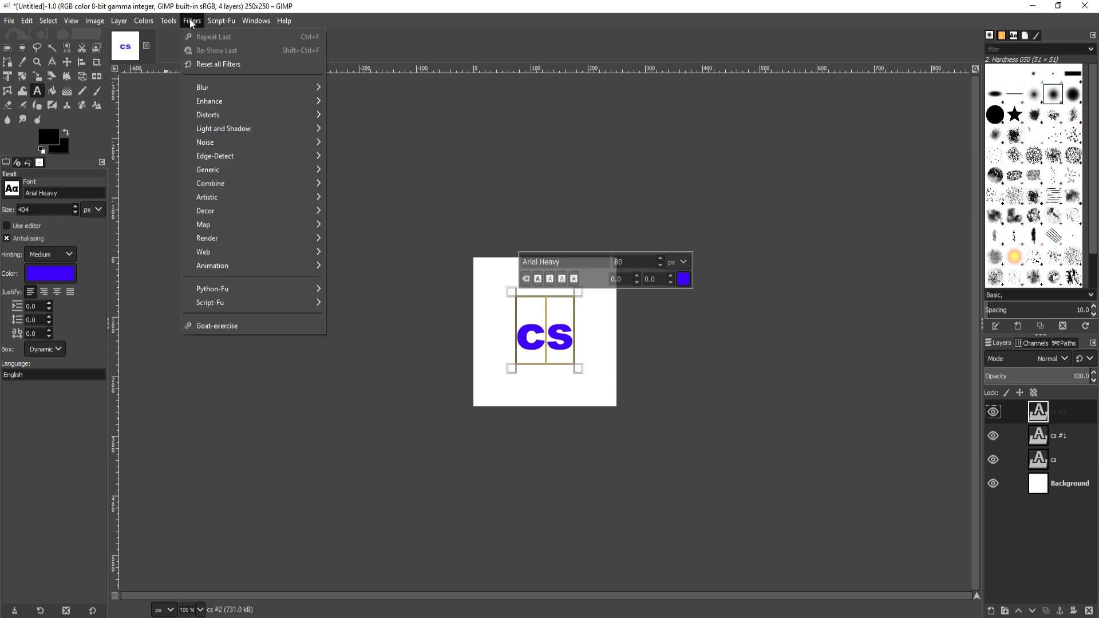
mouse_move(254, 267)
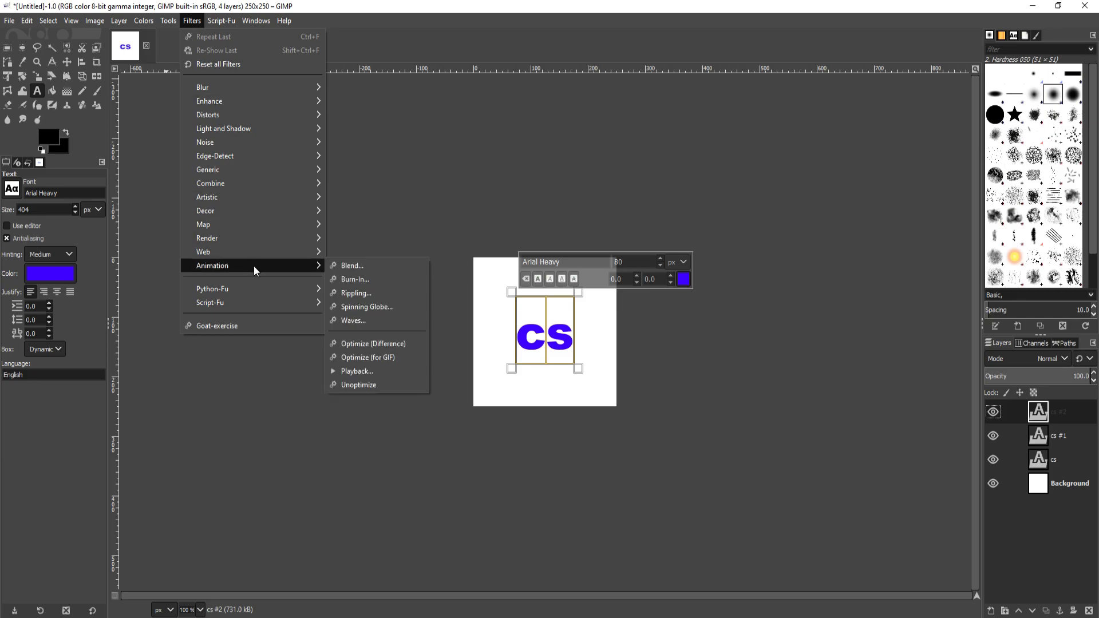
left_click(358, 267)
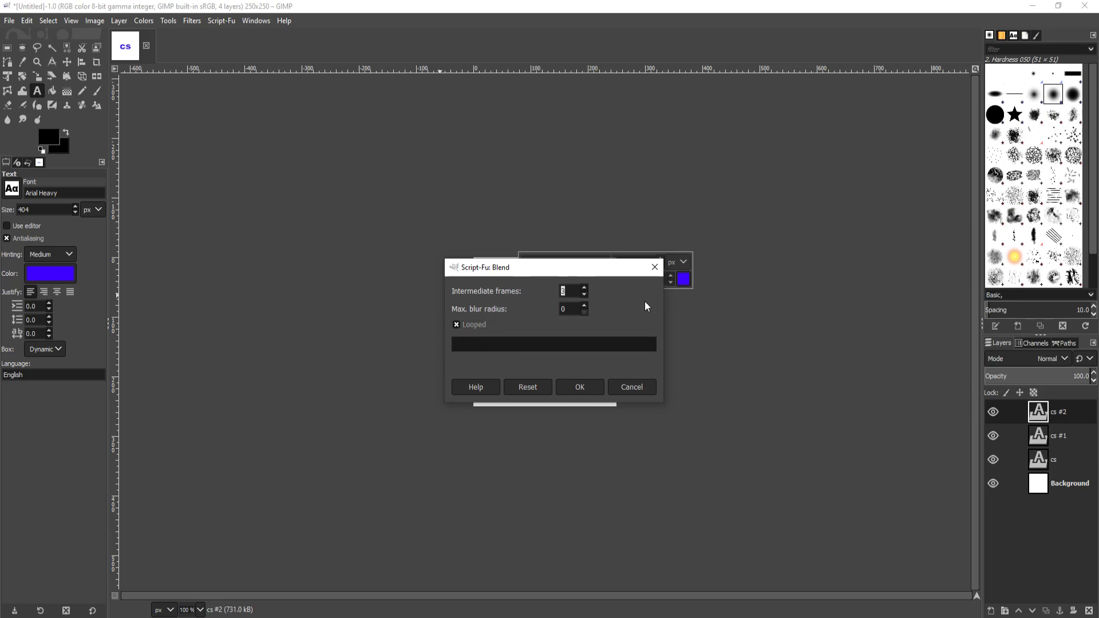
type("15")
Run the Blend and scroll the Layers panel to check Frame 1 through Frame 48
left_click(590, 387)
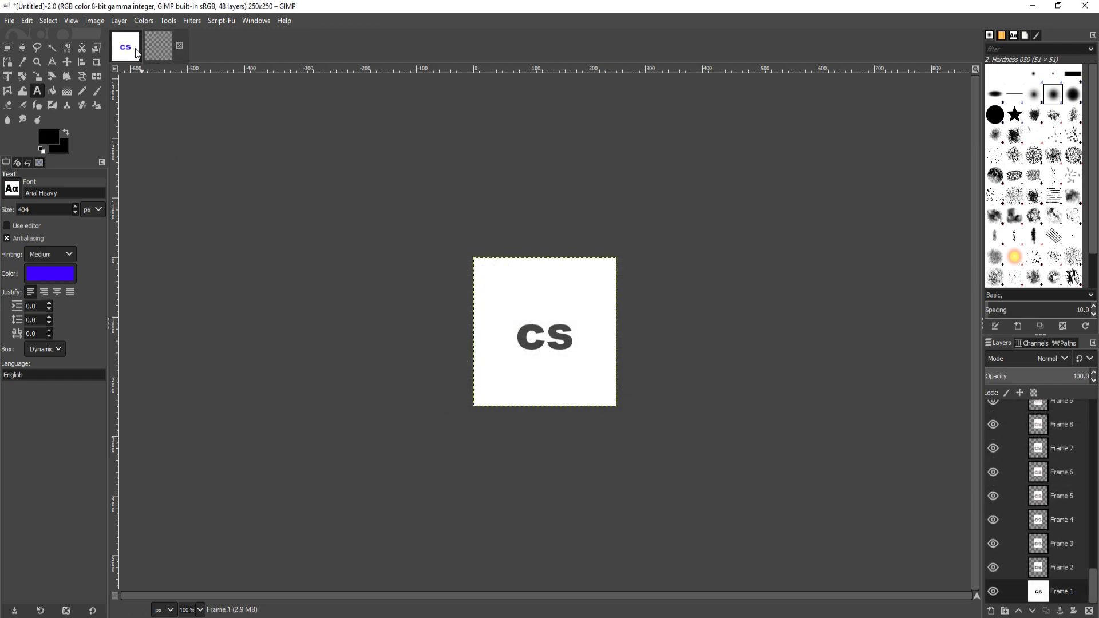
scroll(1049, 493, "up", 10)
scroll(1053, 507, "up", 2)
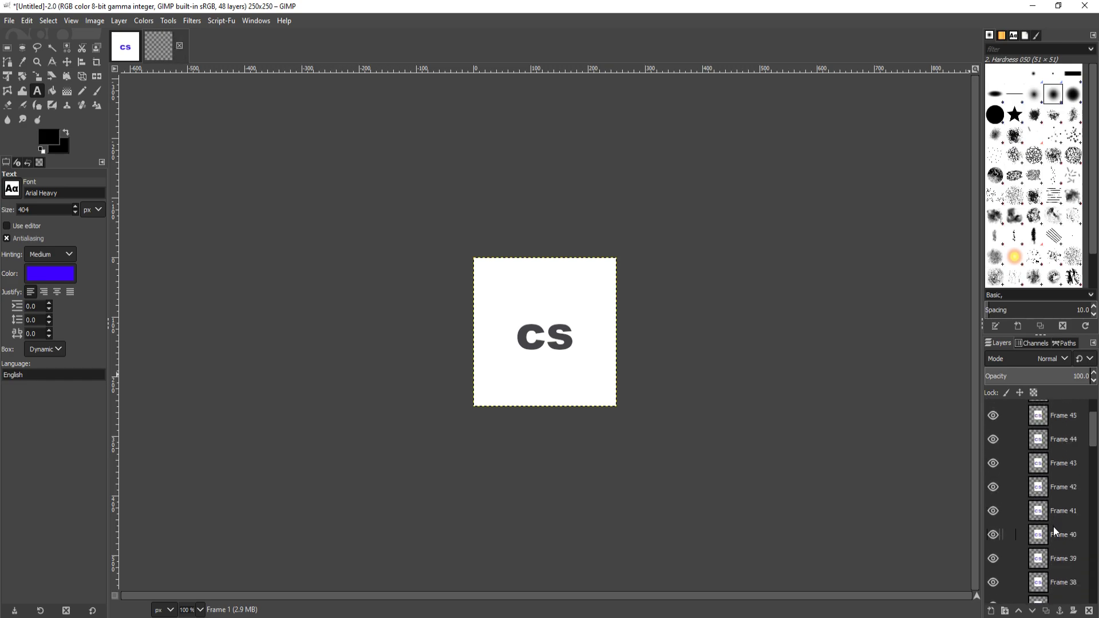
scroll(1057, 528, "up", 1)
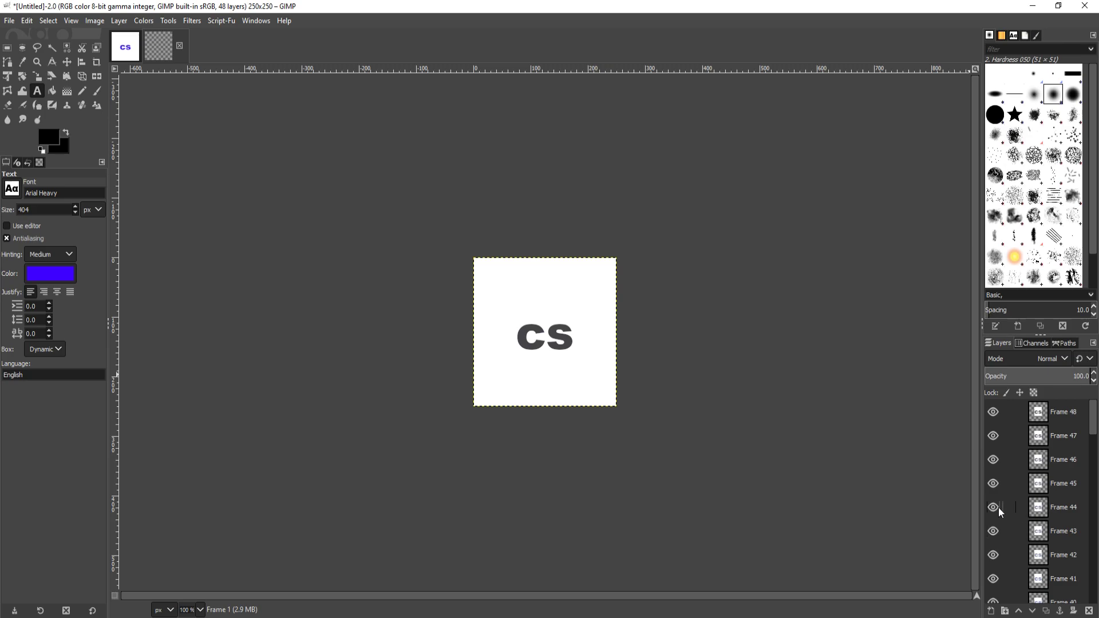
left_click(192, 21)
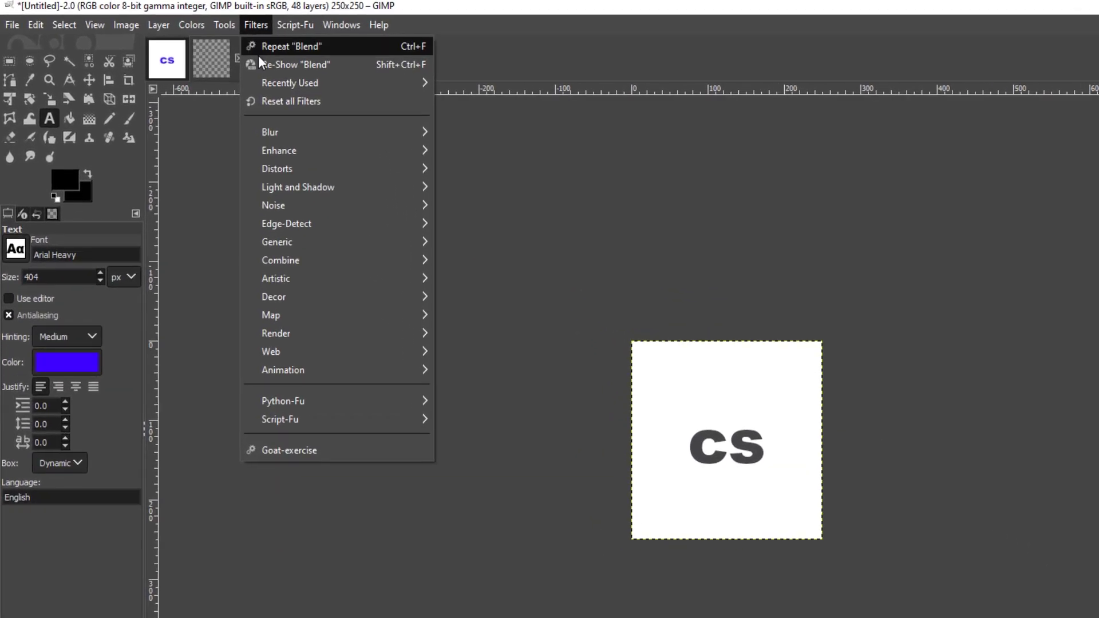
mouse_move(393, 376)
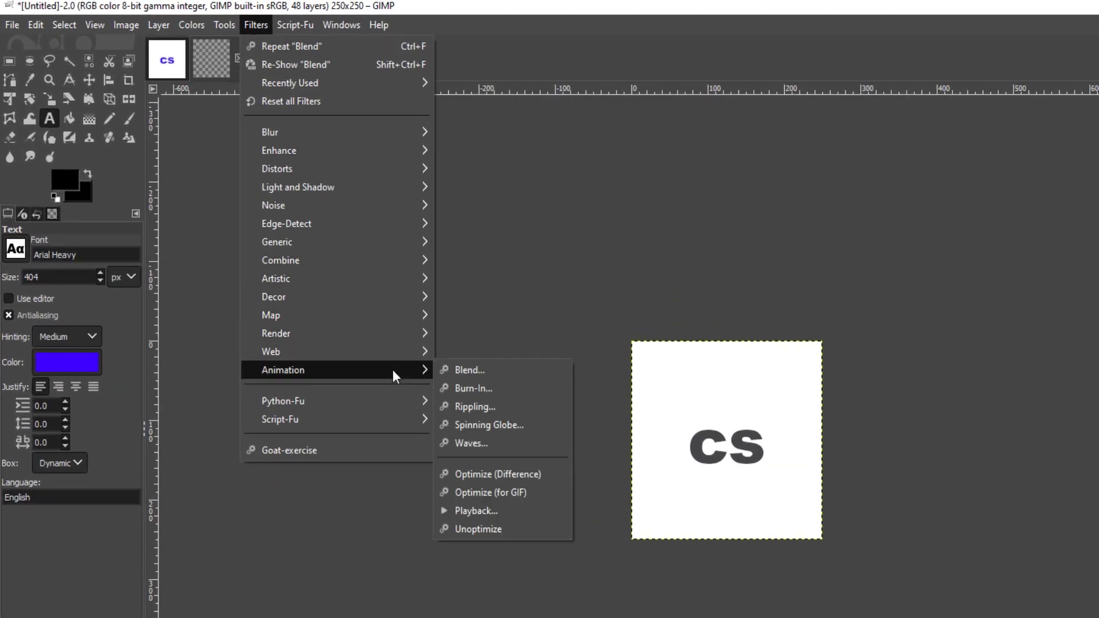
left_click(510, 510)
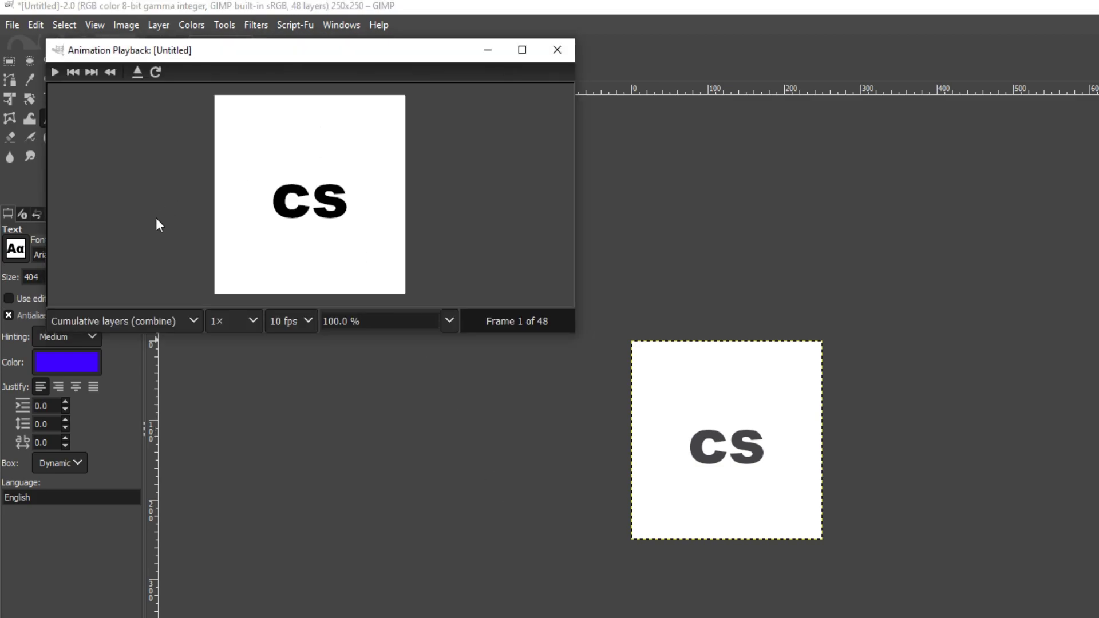
left_click(56, 71)
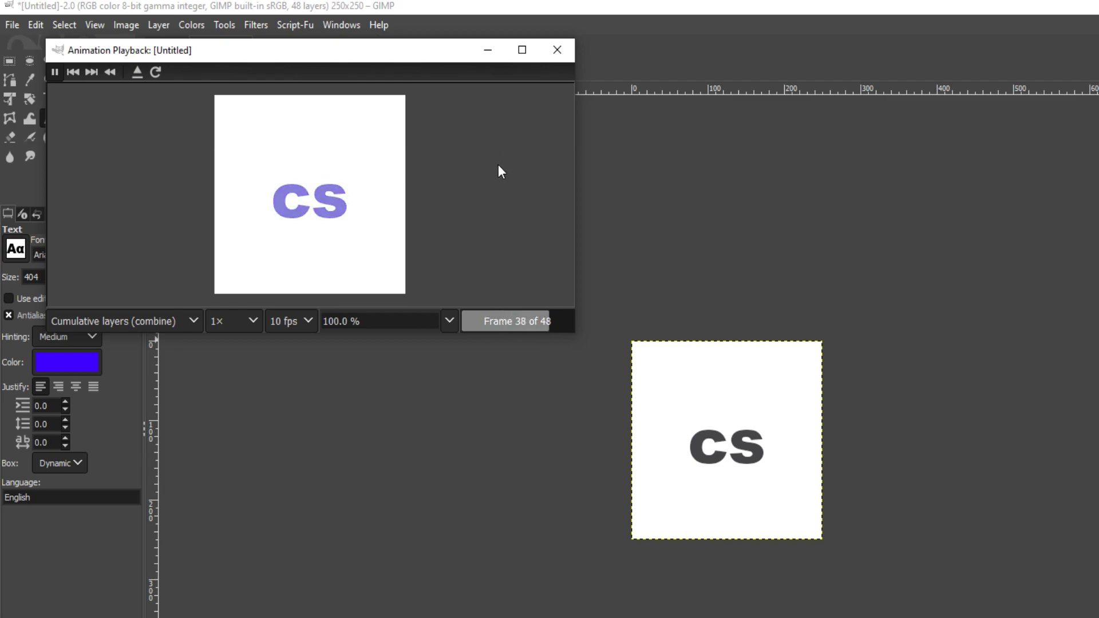
left_click(557, 51)
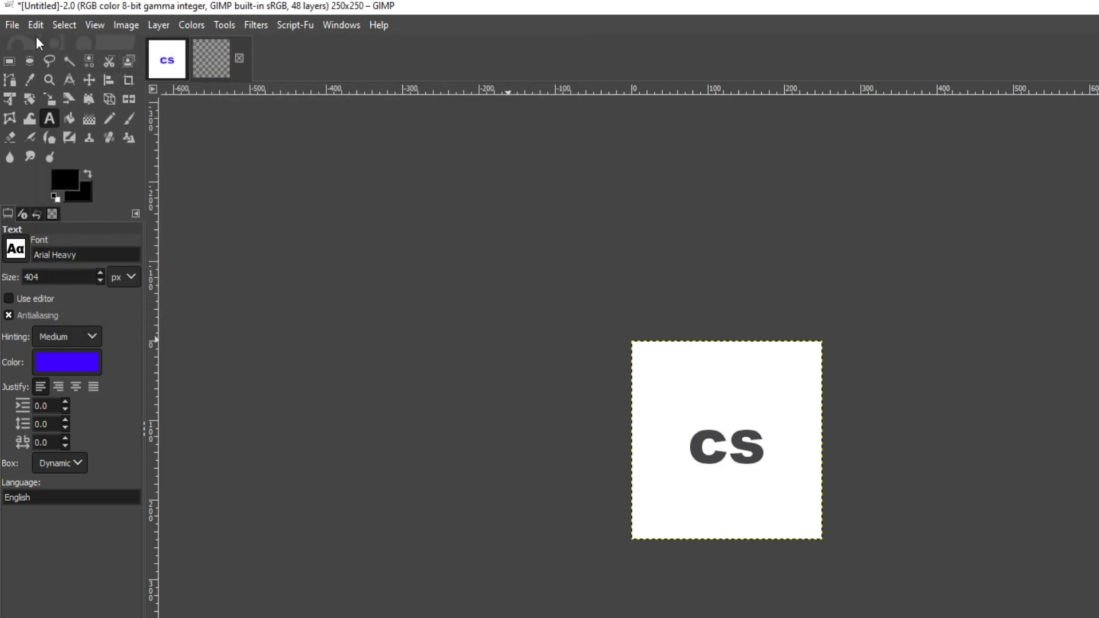
Export As Untitled.gif on the Desktop with GIF image chosen as the file type
left_click(11, 26)
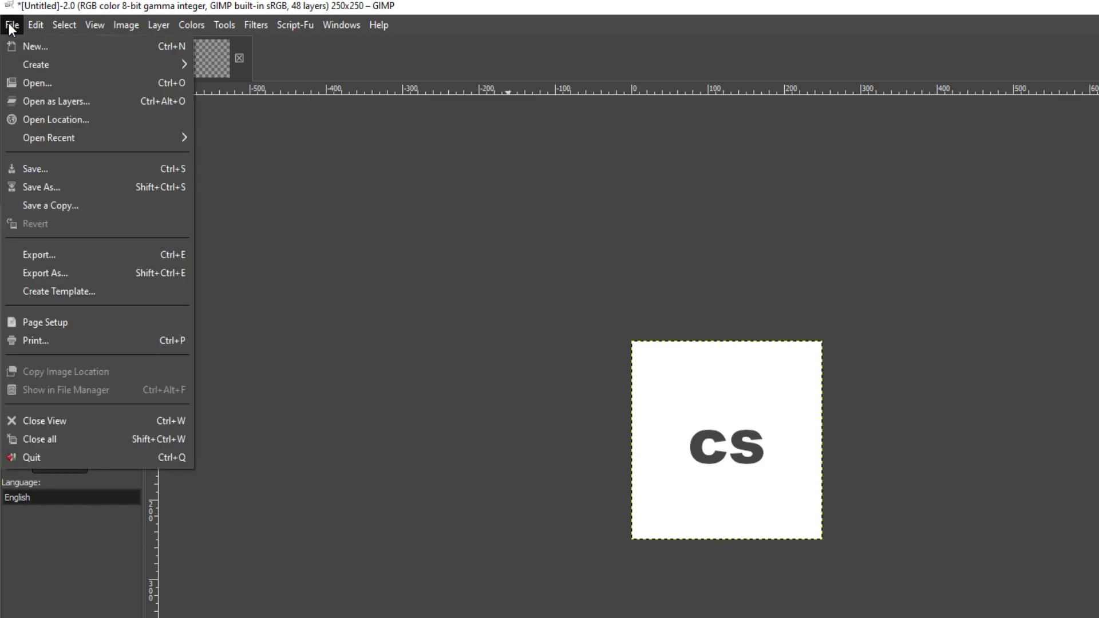
left_click(127, 279)
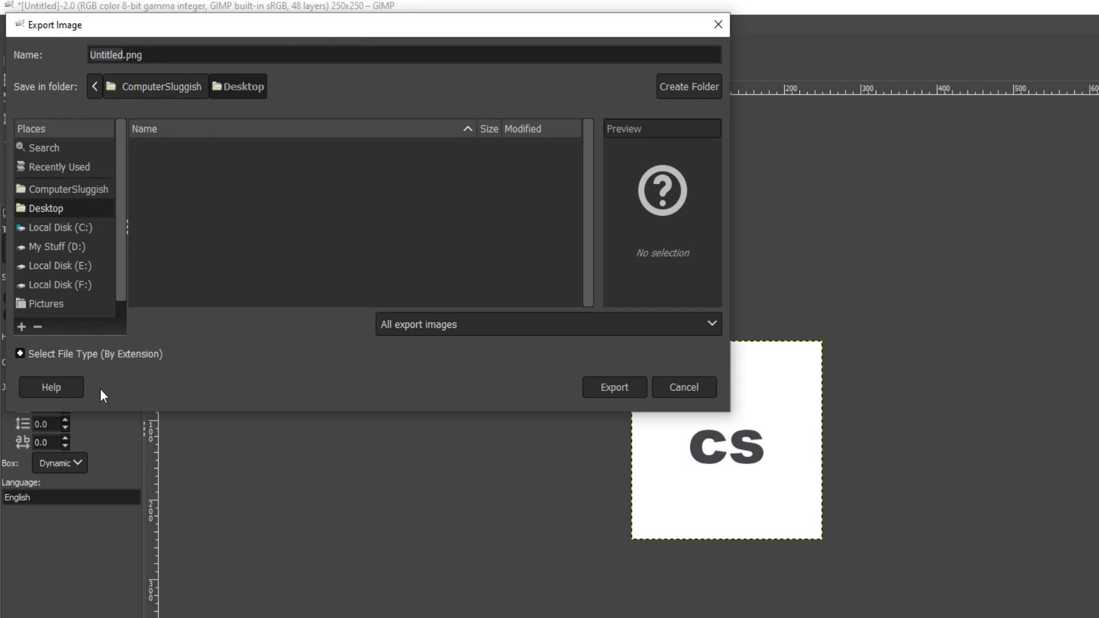
left_click(64, 355)
scroll(637, 453, "down", 5)
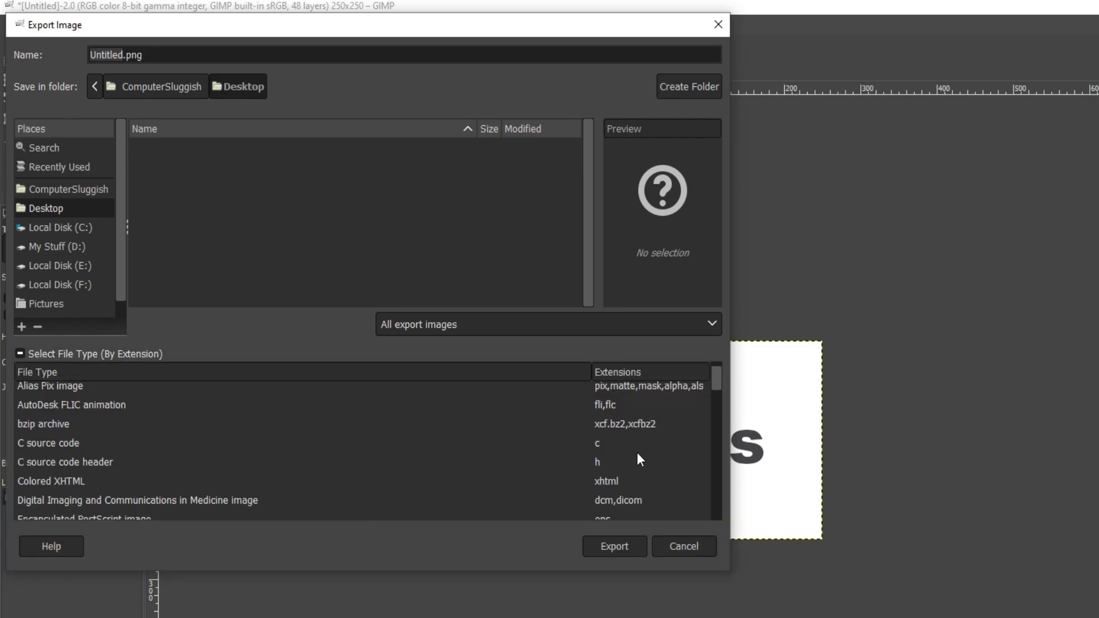
left_click(618, 465)
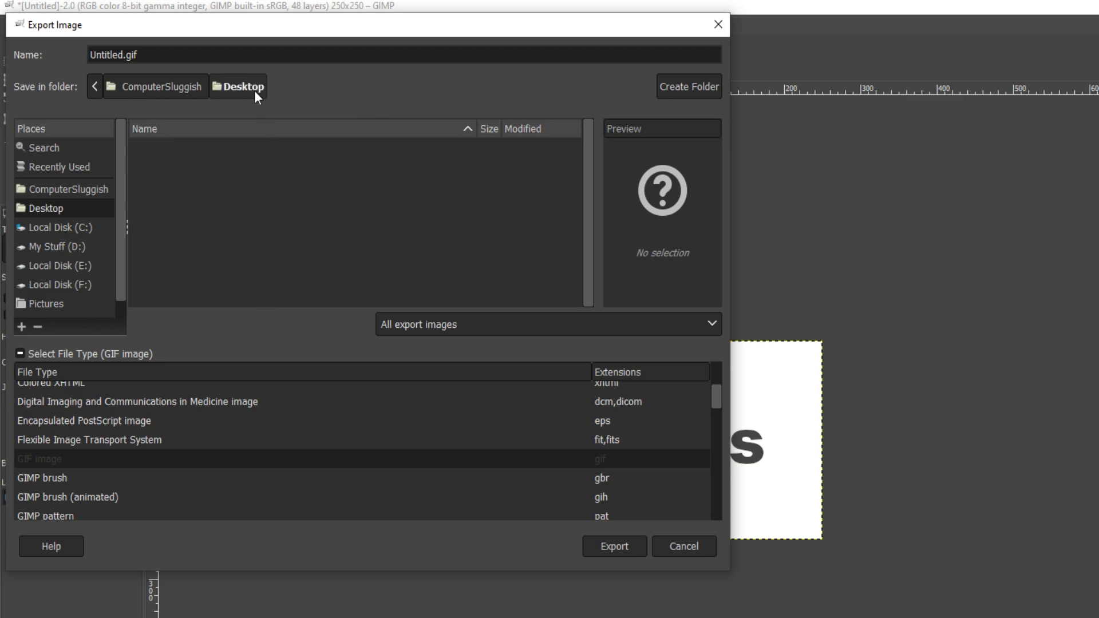
left_click(598, 545)
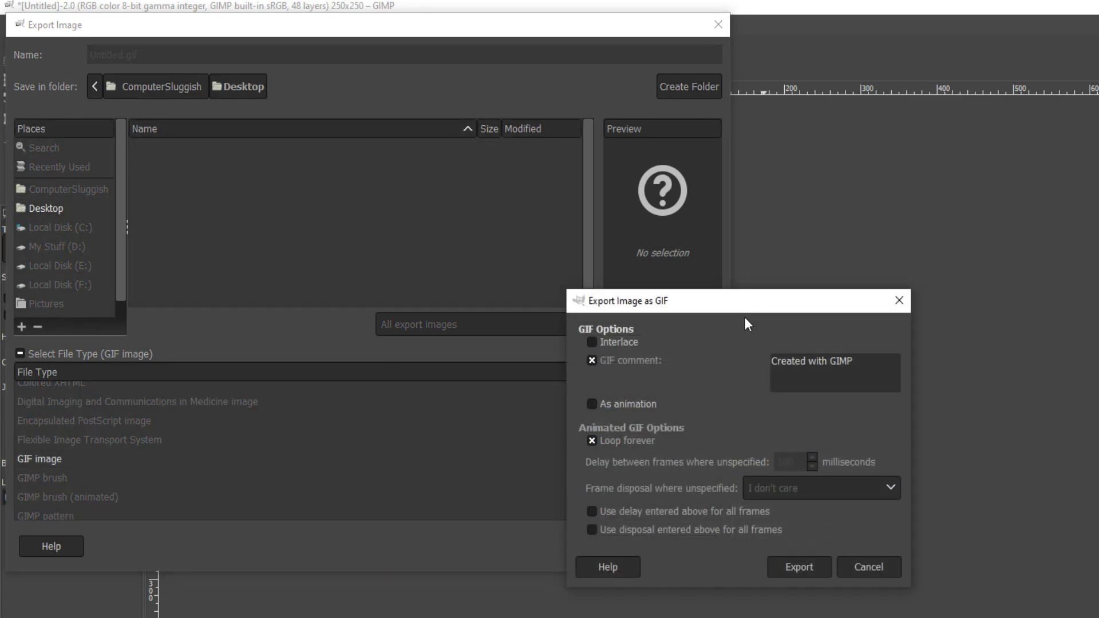
Export Untitled.gif with As animation enabled, then minimize GIMP
left_click(612, 409)
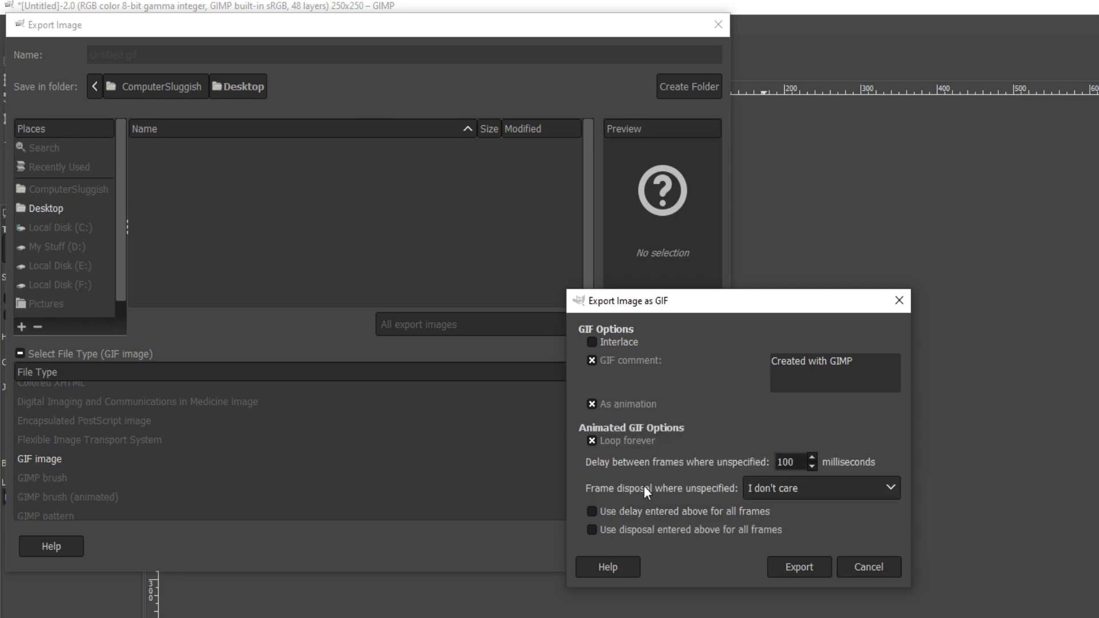
left_click(803, 571)
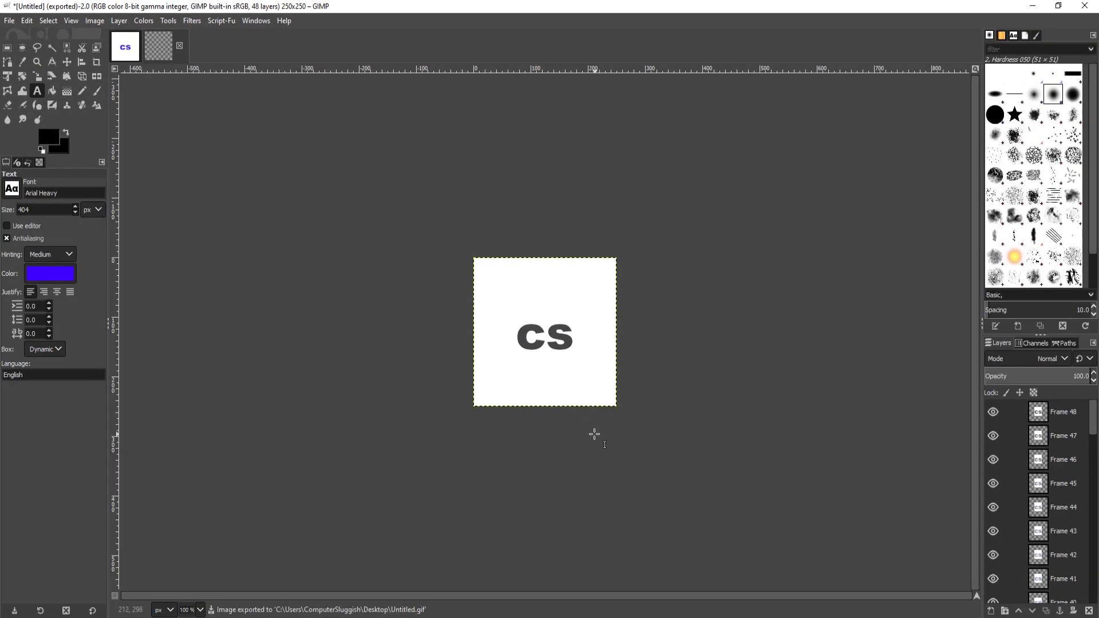
left_click(1032, 6)
Open Untitled.gif from the desktop in Photos to view the CS animation
double_click(20, 83)
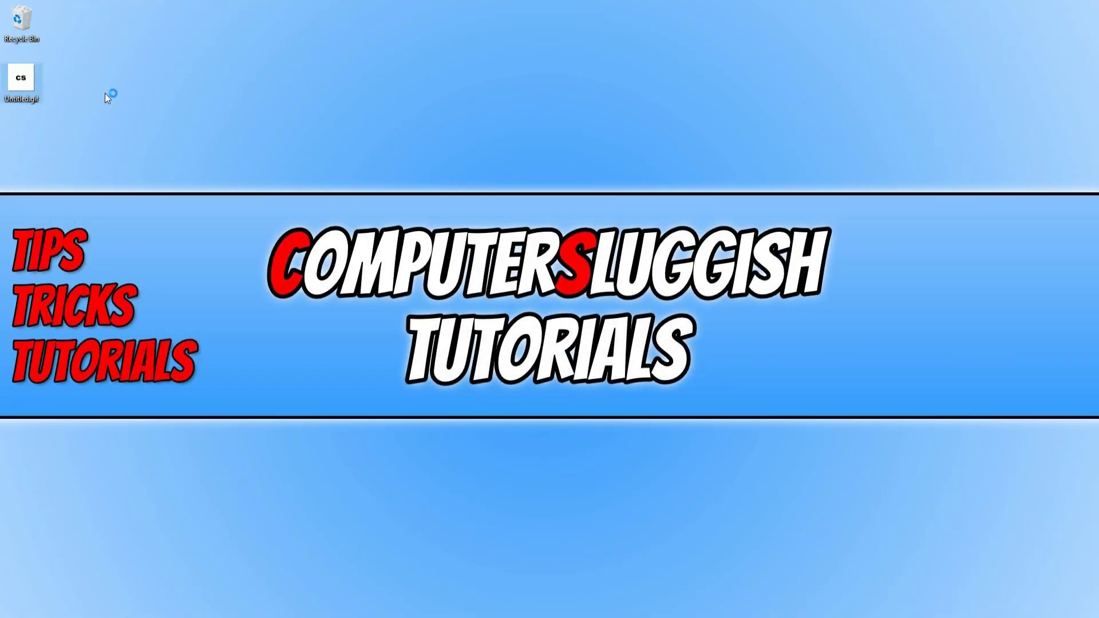